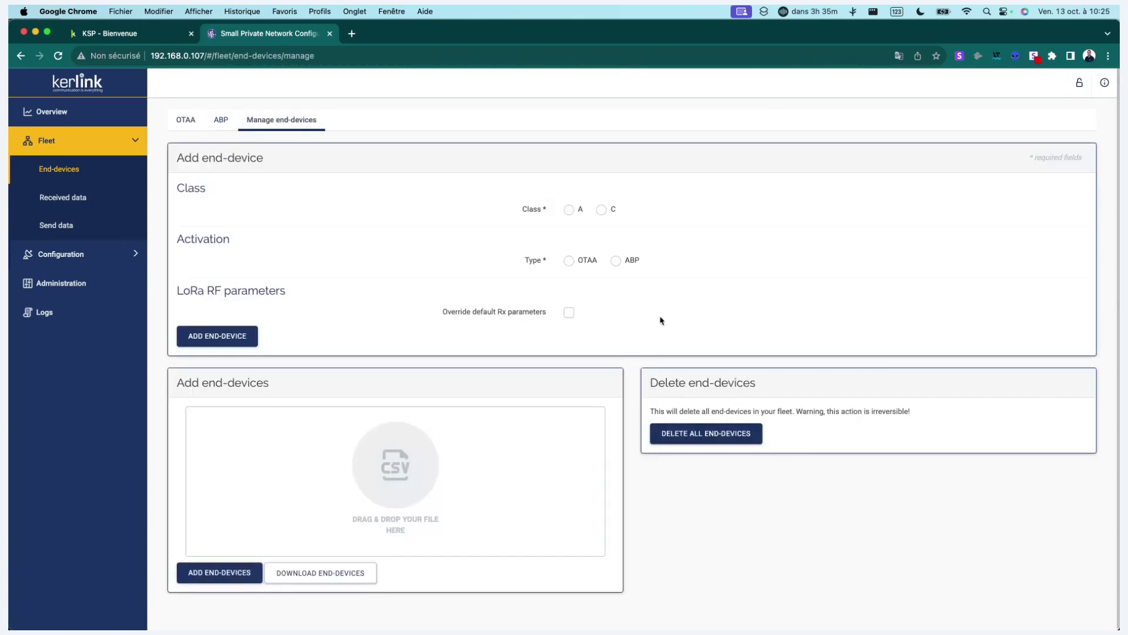
- Set the new end-device to class A with OTAA activation
left_click(568, 212)
left_click(569, 262)
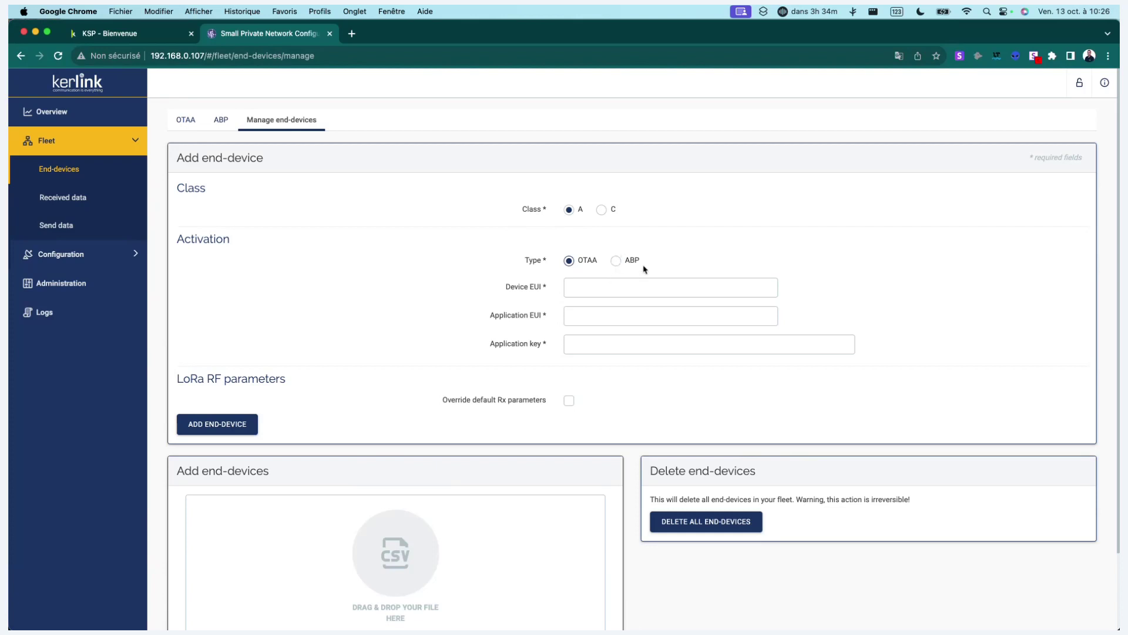
left_click(597, 288)
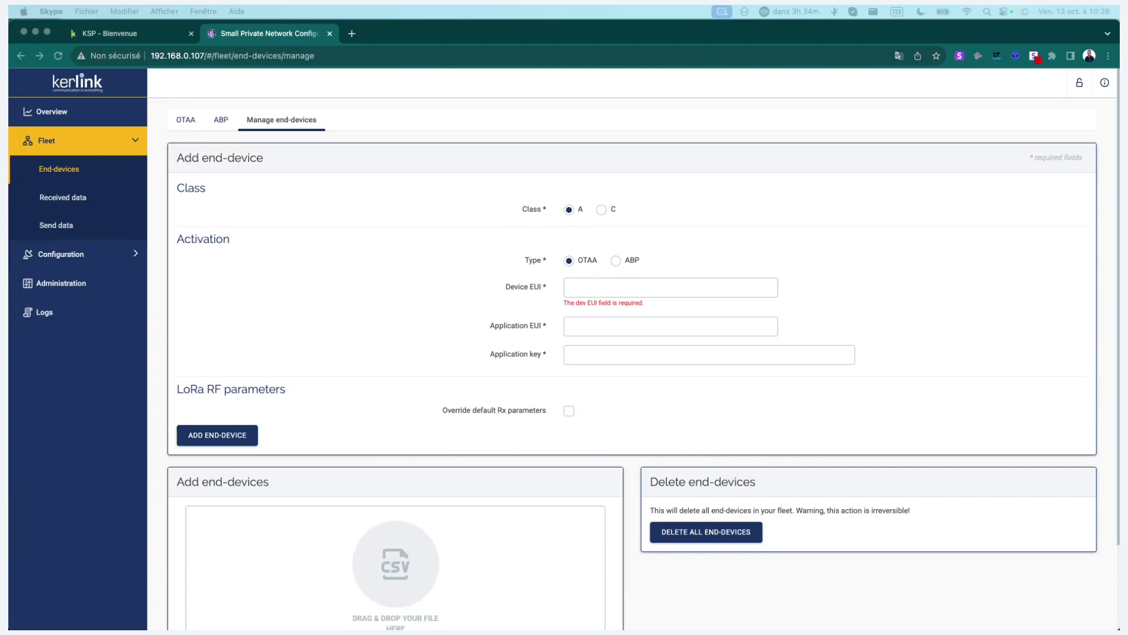
- Open the Webinaire_BOB.txt file holding the device identifiers and move its window off the configuration page
mouse_move(530, 628)
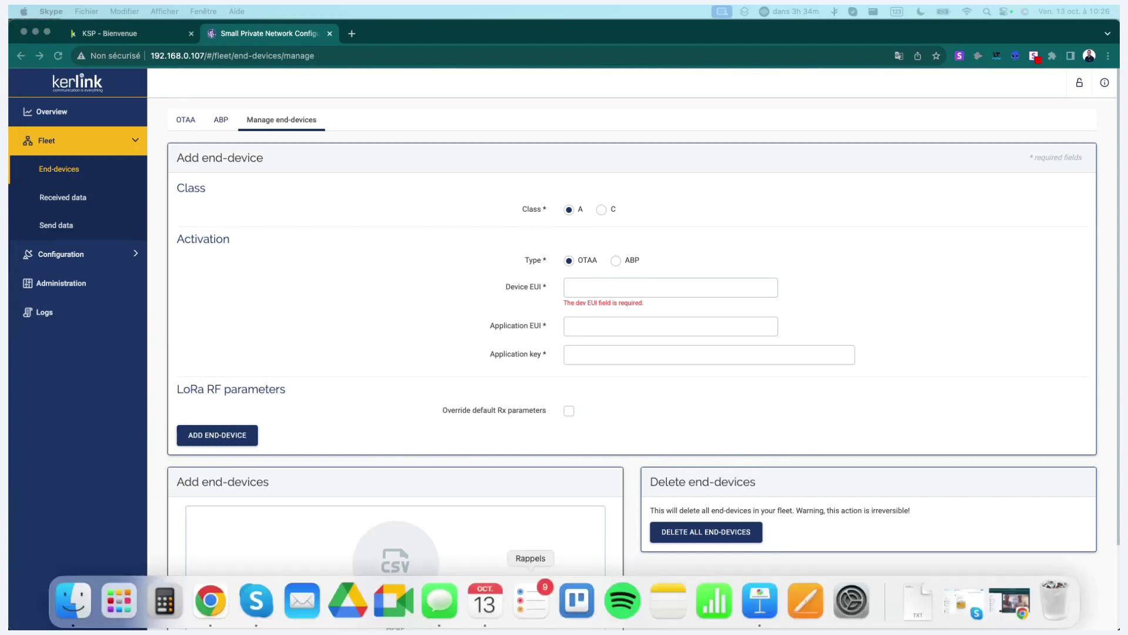
left_click(916, 605)
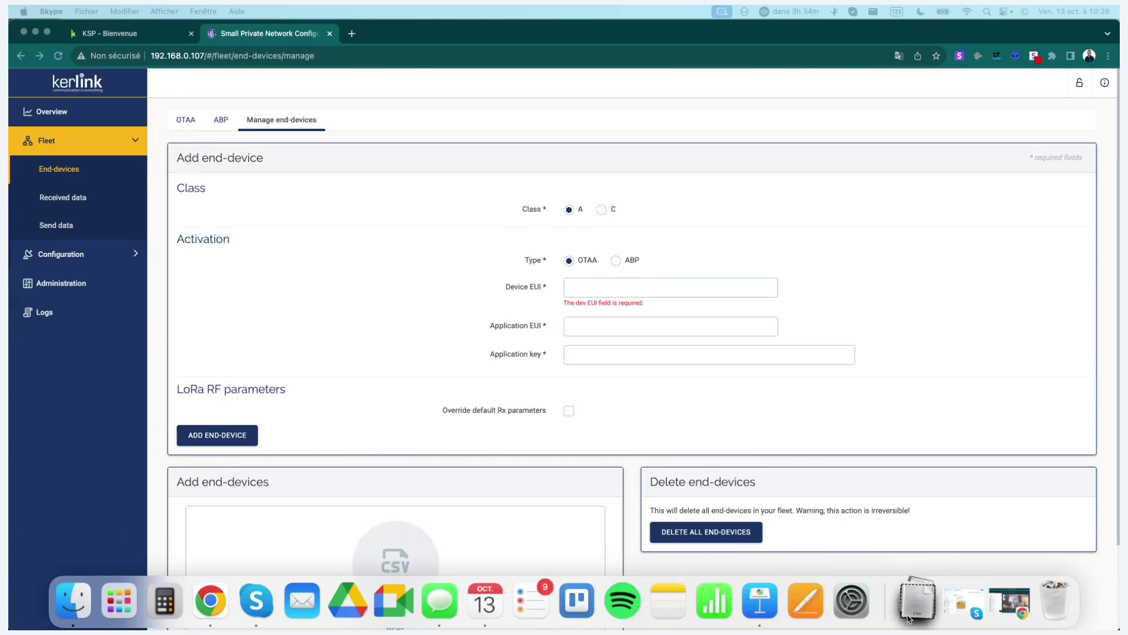
left_click(930, 565)
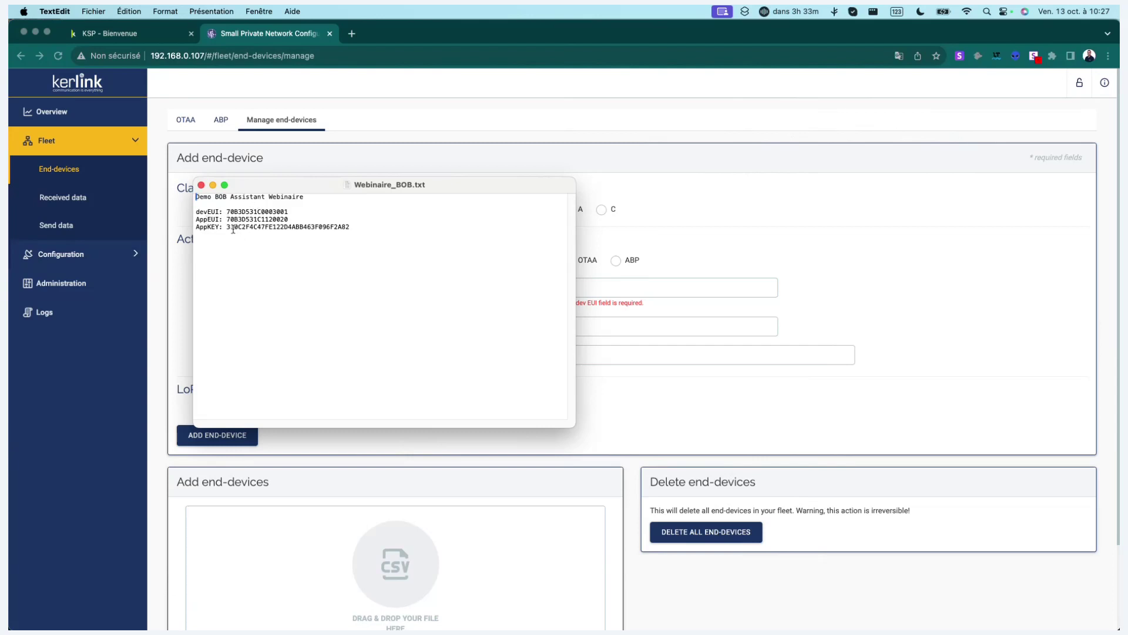
double_click(329, 189)
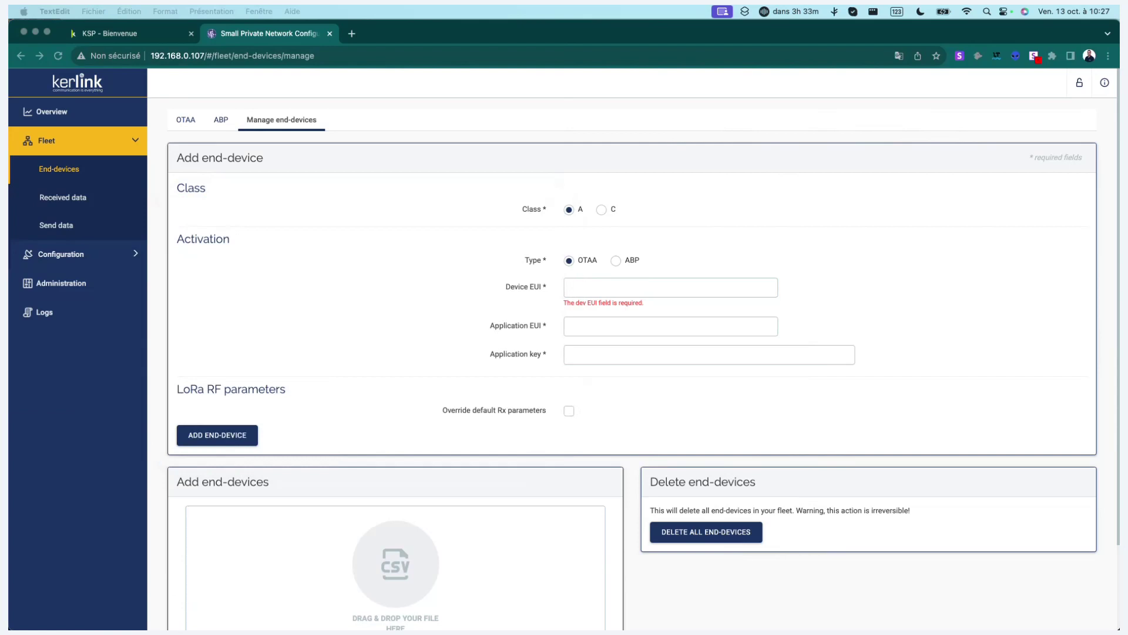
- Paste 70B3D531C0003001 from the text file as the Device EUI
left_click(716, 293)
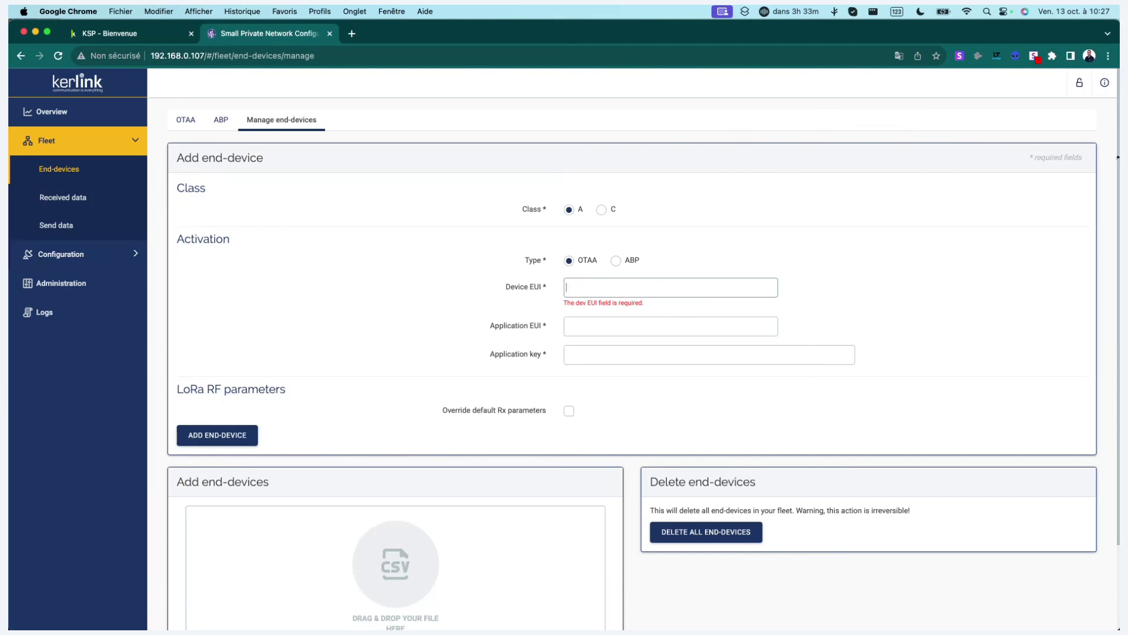
right_click(590, 292)
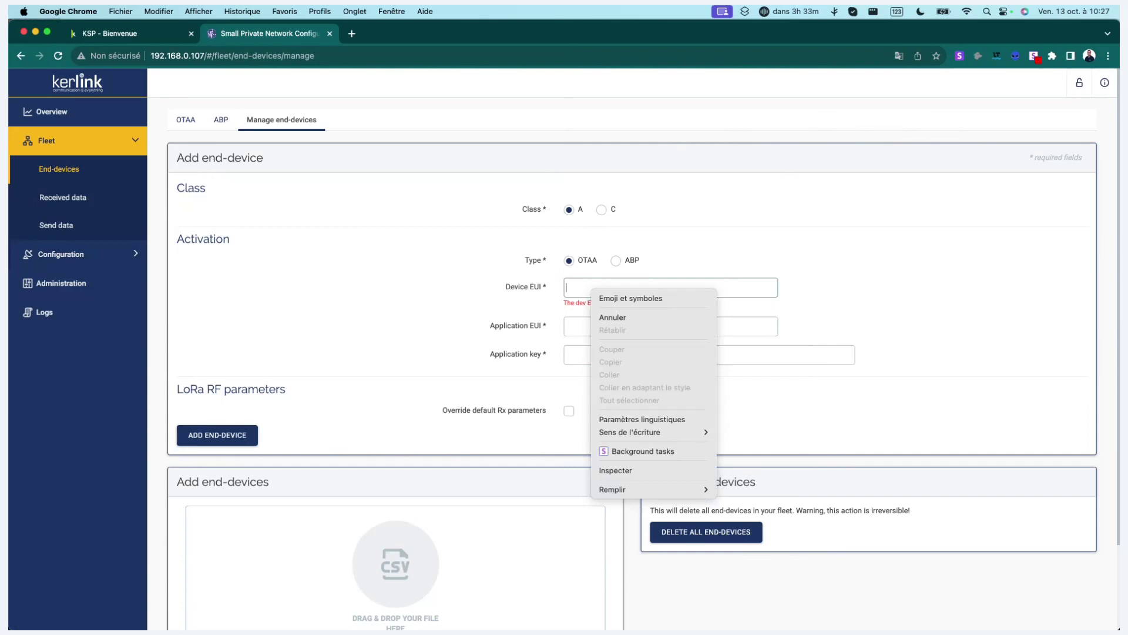
key("Escape")
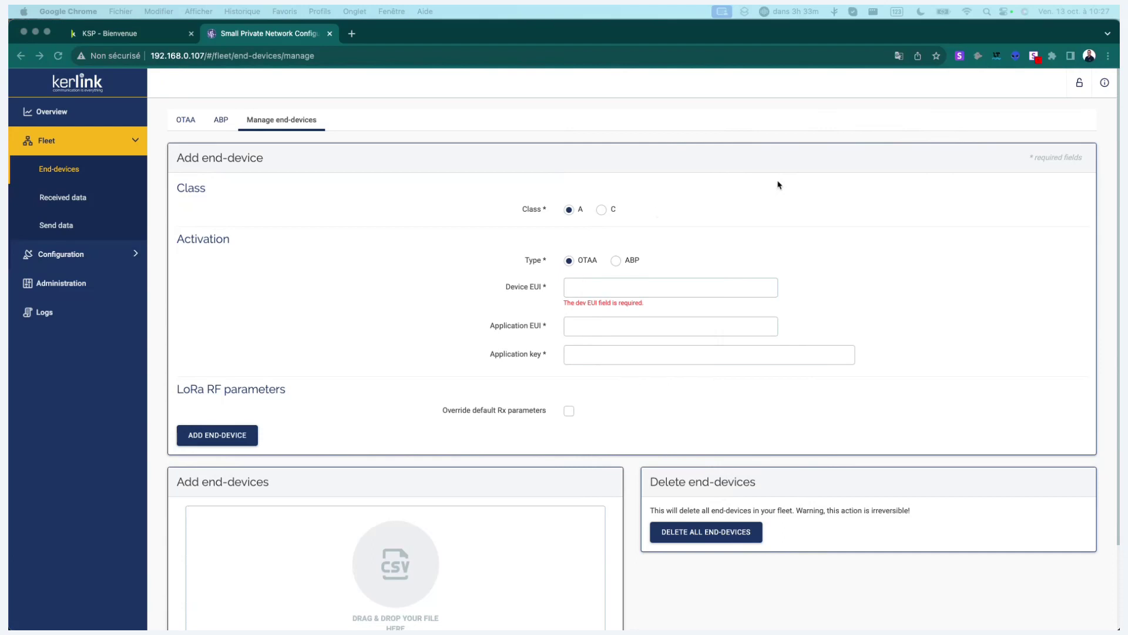
left_click(631, 288)
right_click(632, 286)
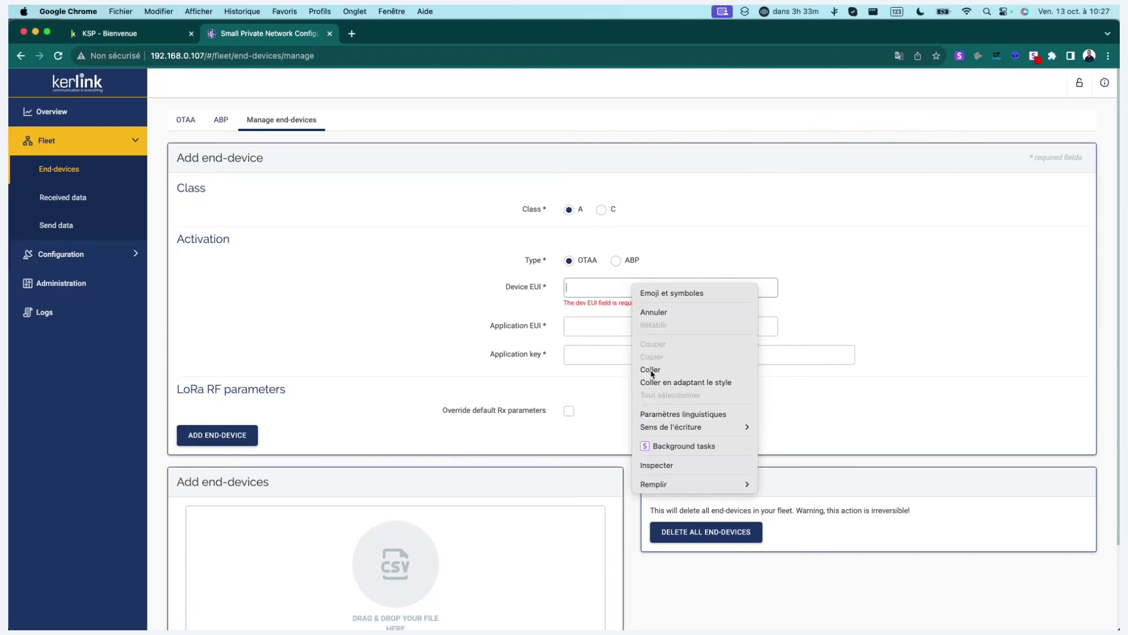
left_click(651, 370)
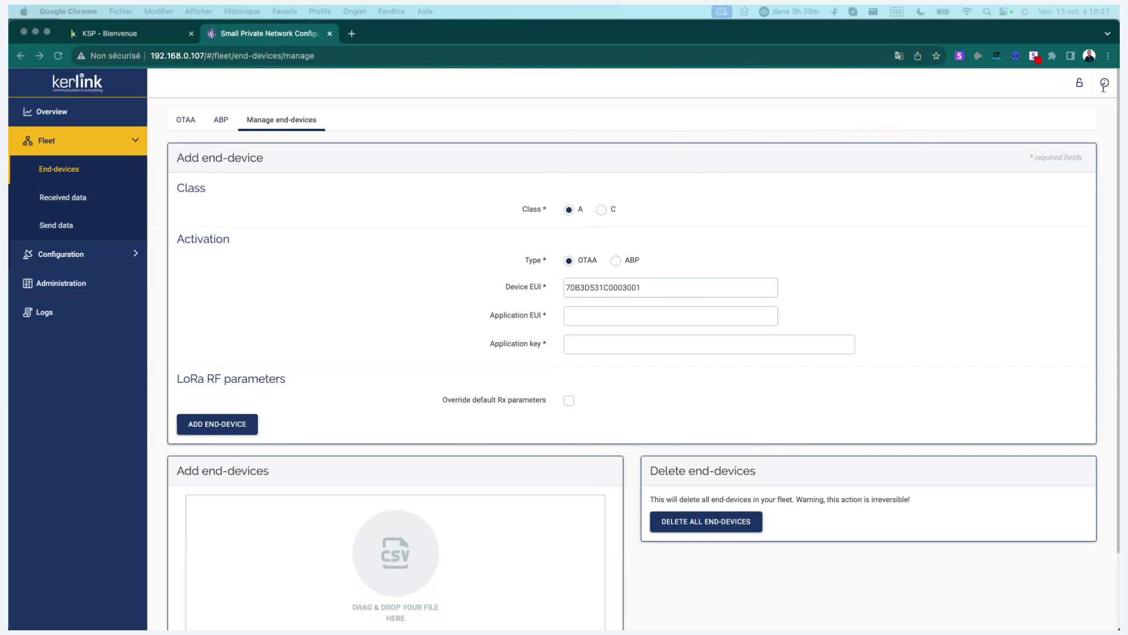
- Paste 70B3D531C1120020 from the text file as the Application EUI
right_click(588, 323)
left_click(586, 320)
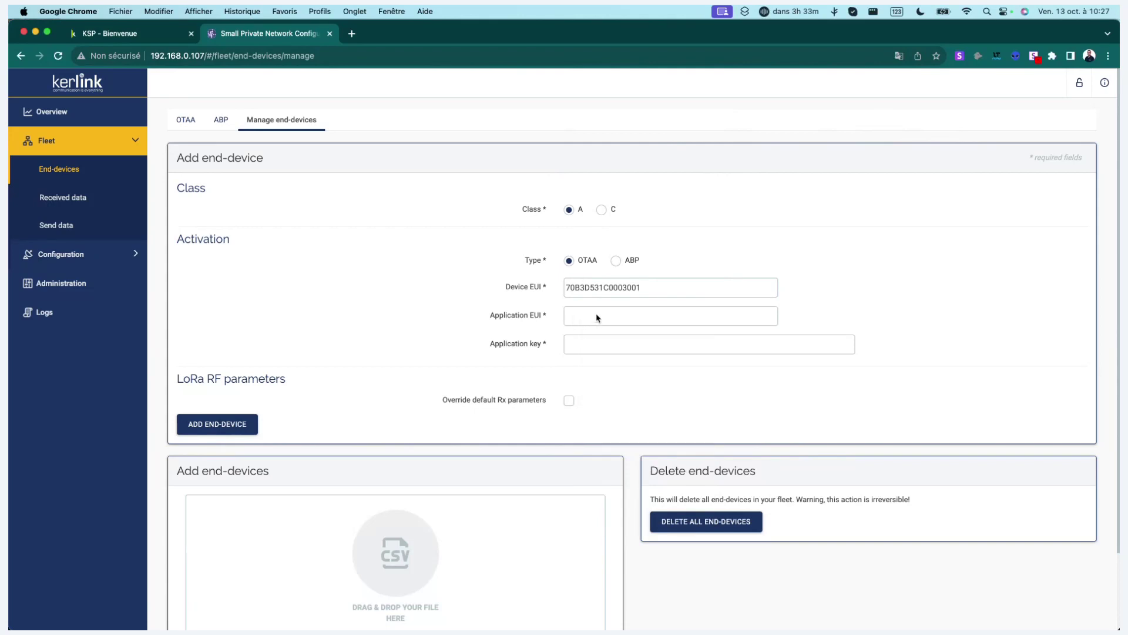
right_click(595, 321)
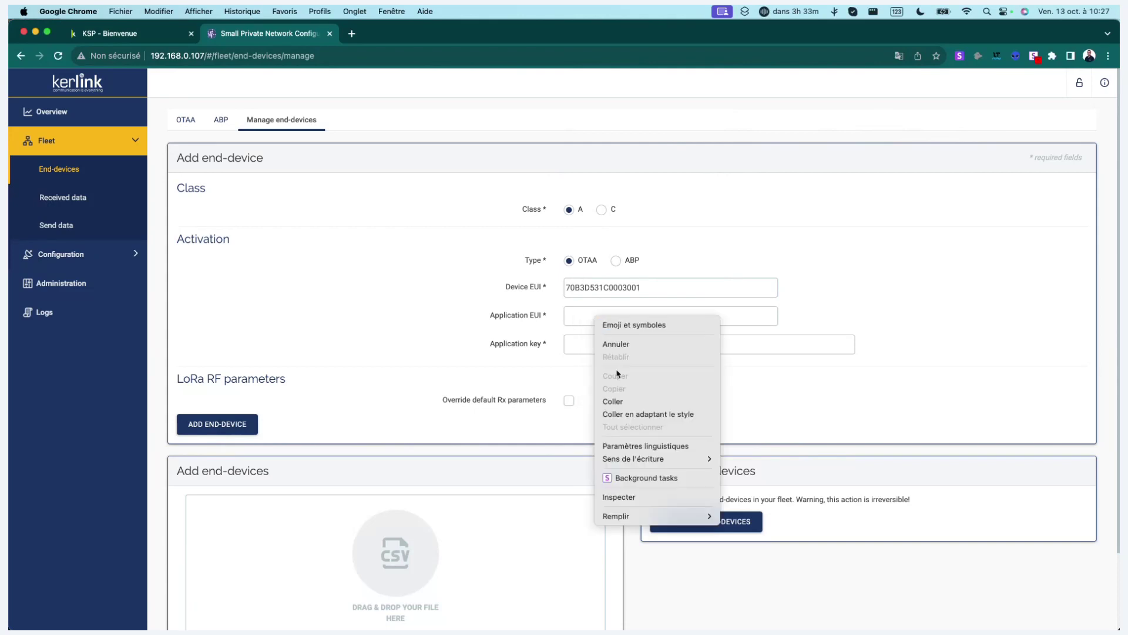
left_click(608, 398)
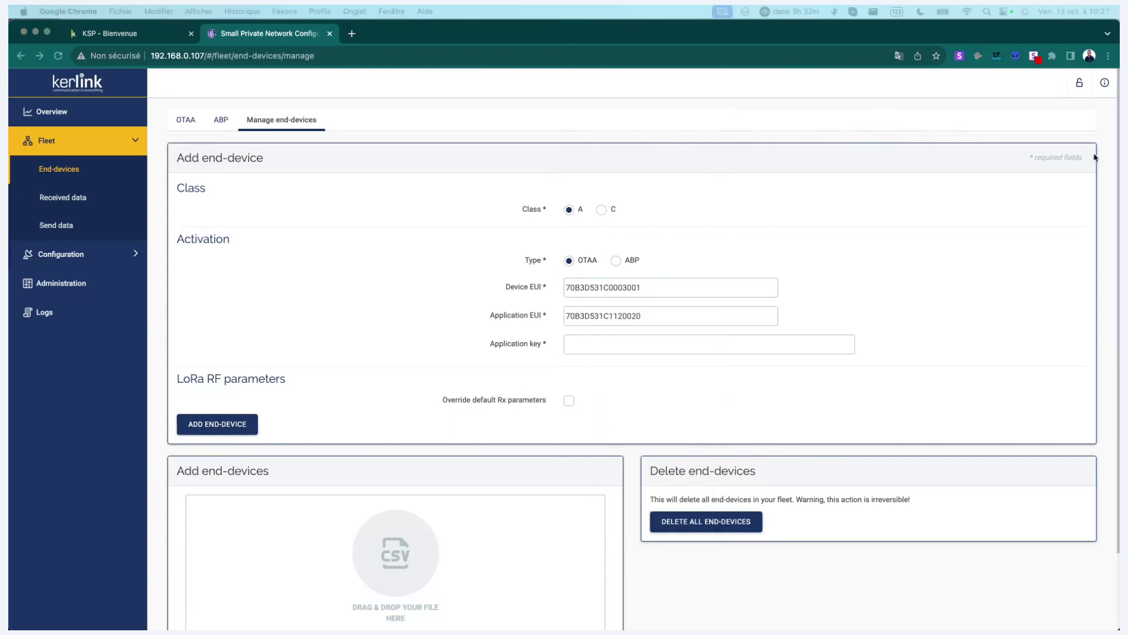
- Paste the application key from the text file and add the end-device to the fleet
left_click(789, 348)
right_click(781, 349)
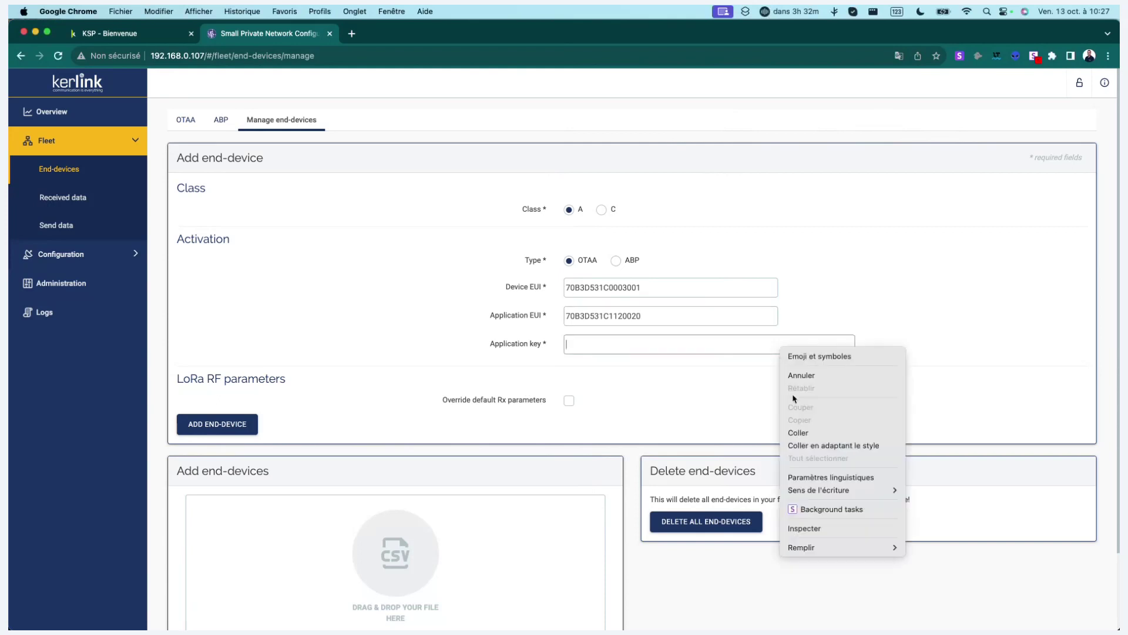
left_click(799, 433)
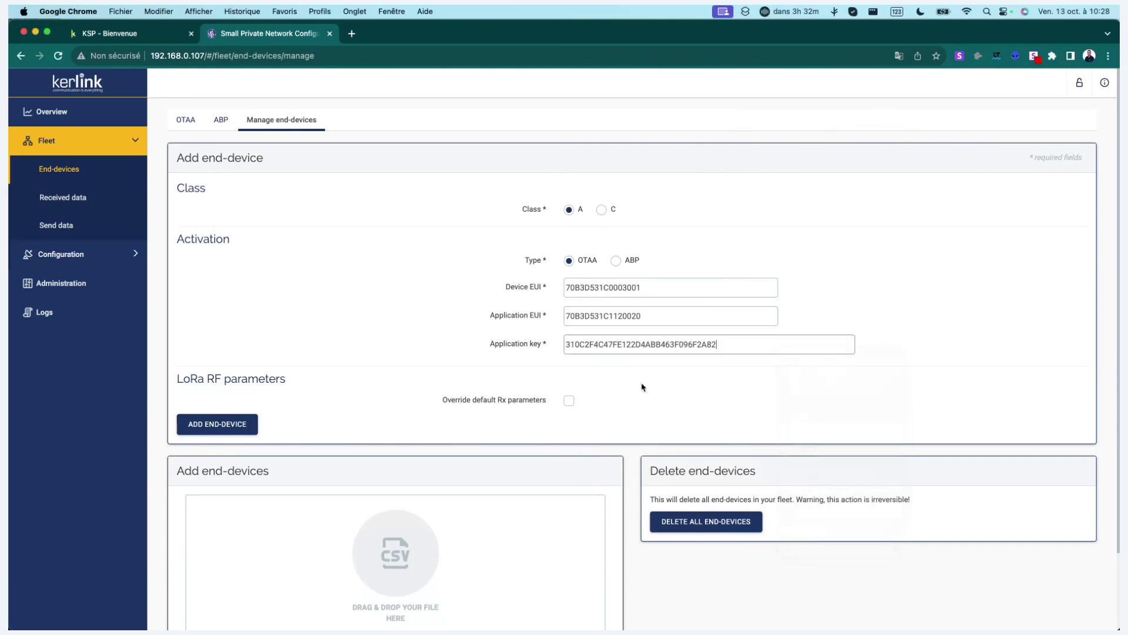
left_click(240, 429)
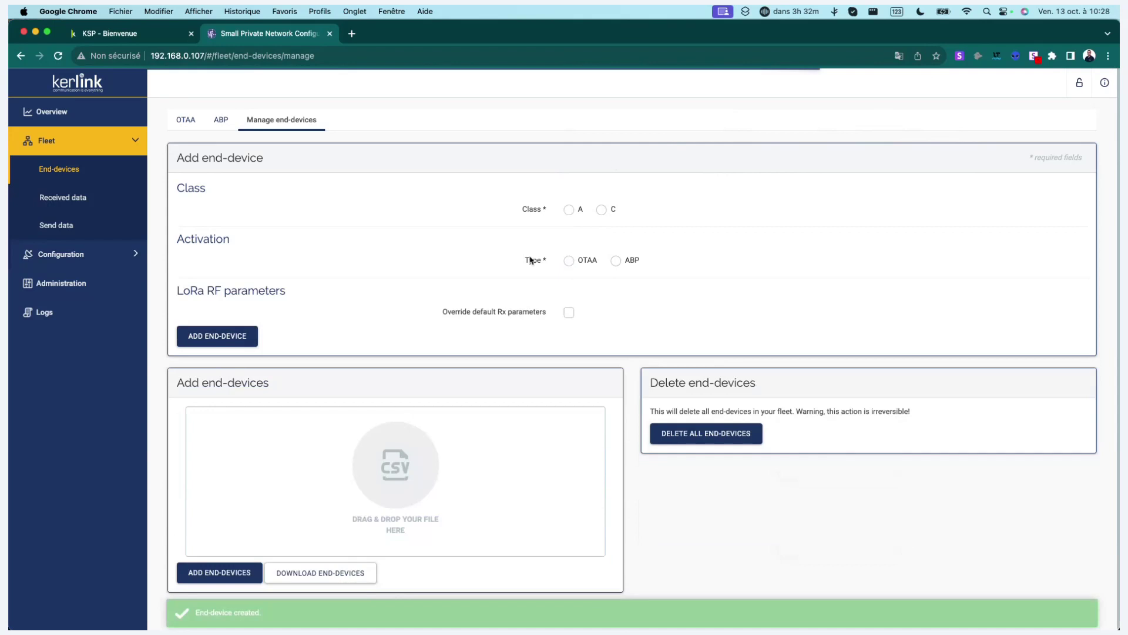
- Check the OTAA end-devices list for the added device 70B3D531C0003001
left_click(192, 123)
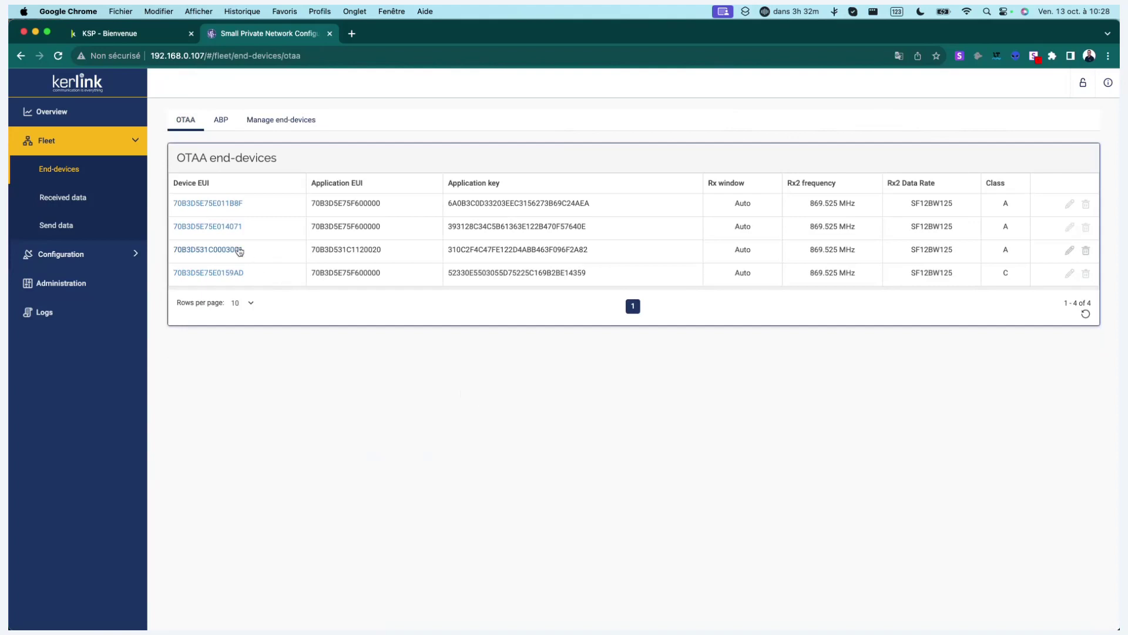
left_click_drag(245, 249, 169, 250)
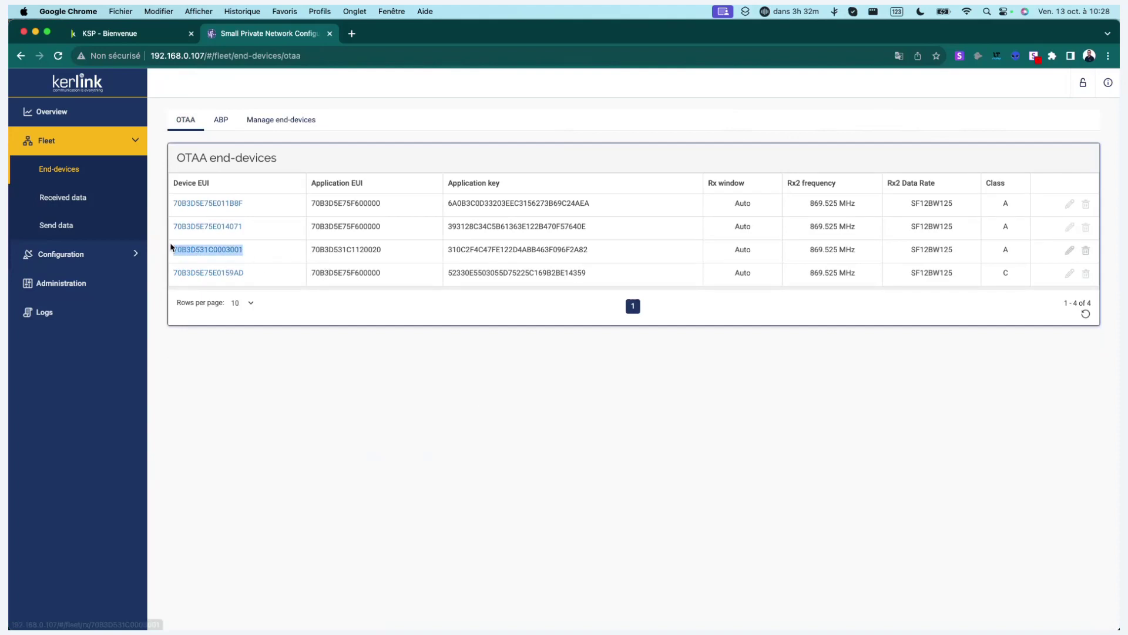
left_click(440, 527)
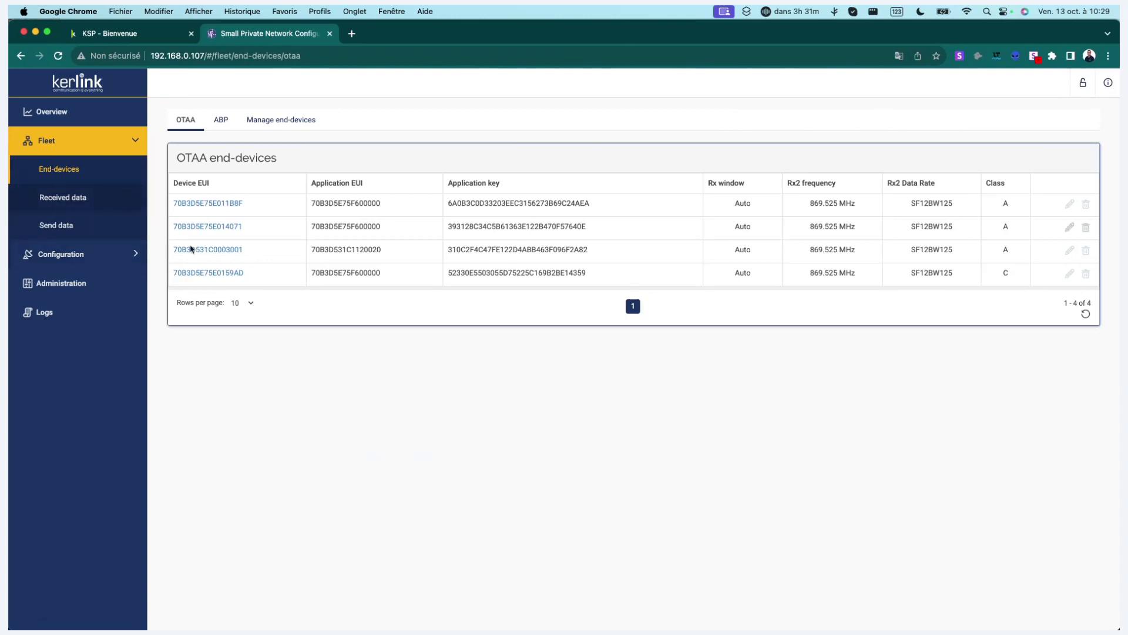
- Open the received data of end-device 70B3D531C0003001, refresh it and examine the message payloads
left_click(237, 250)
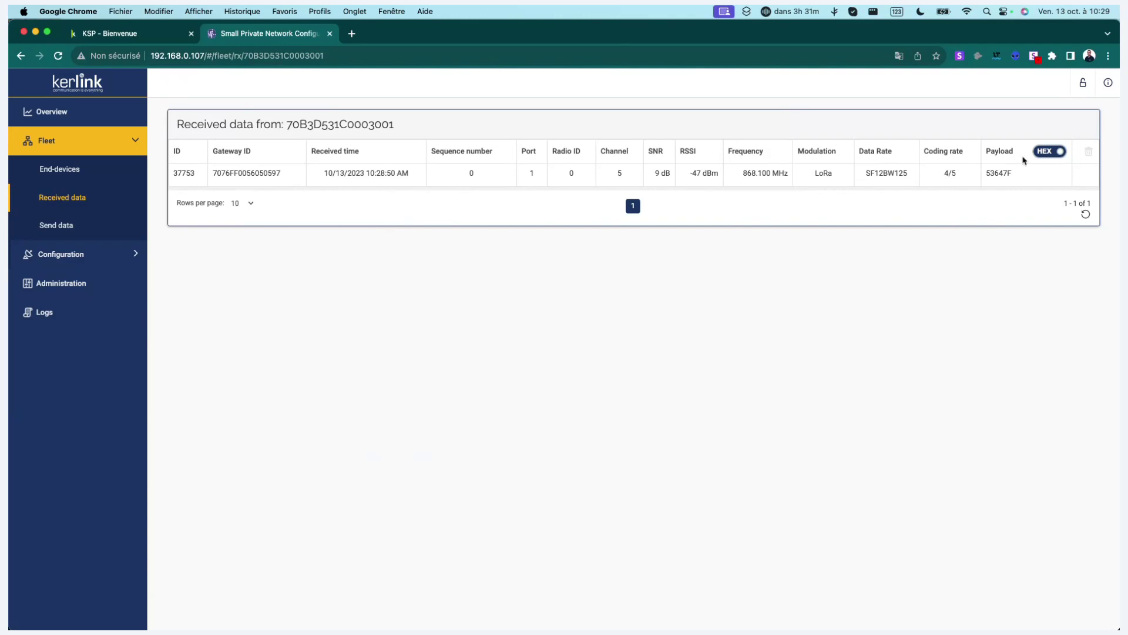
left_click_drag(991, 172, 1015, 174)
left_click(1014, 174)
left_click(1086, 216)
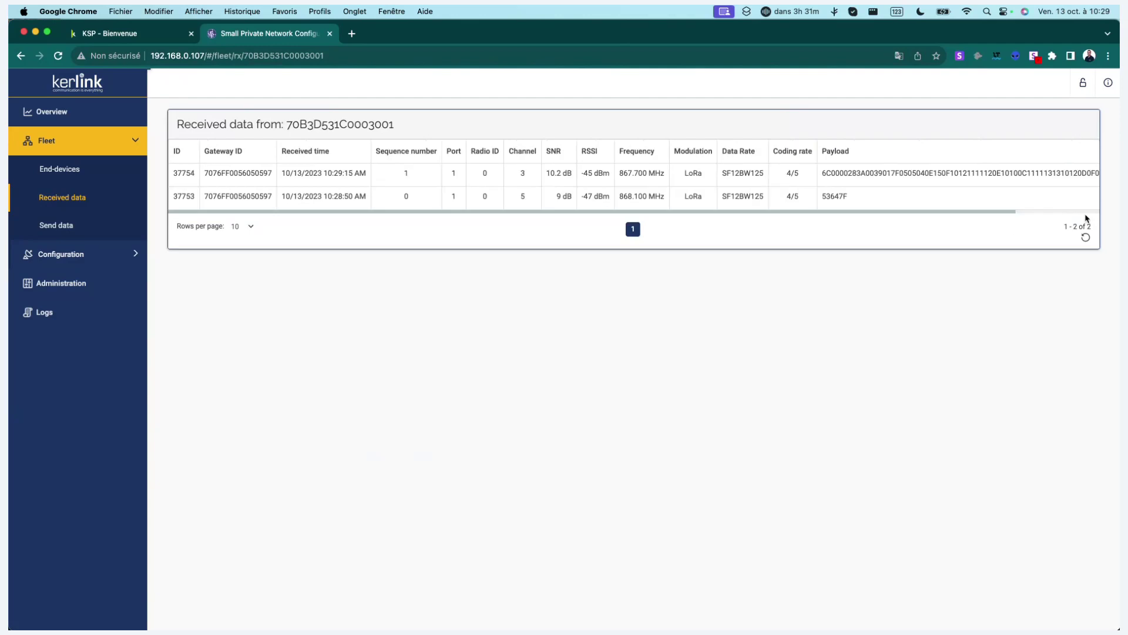
double_click(846, 171)
left_click(847, 274)
left_click_drag(823, 172, 828, 172)
- Open the Node-RED web interface from the gateway's interface configuration
left_click(71, 266)
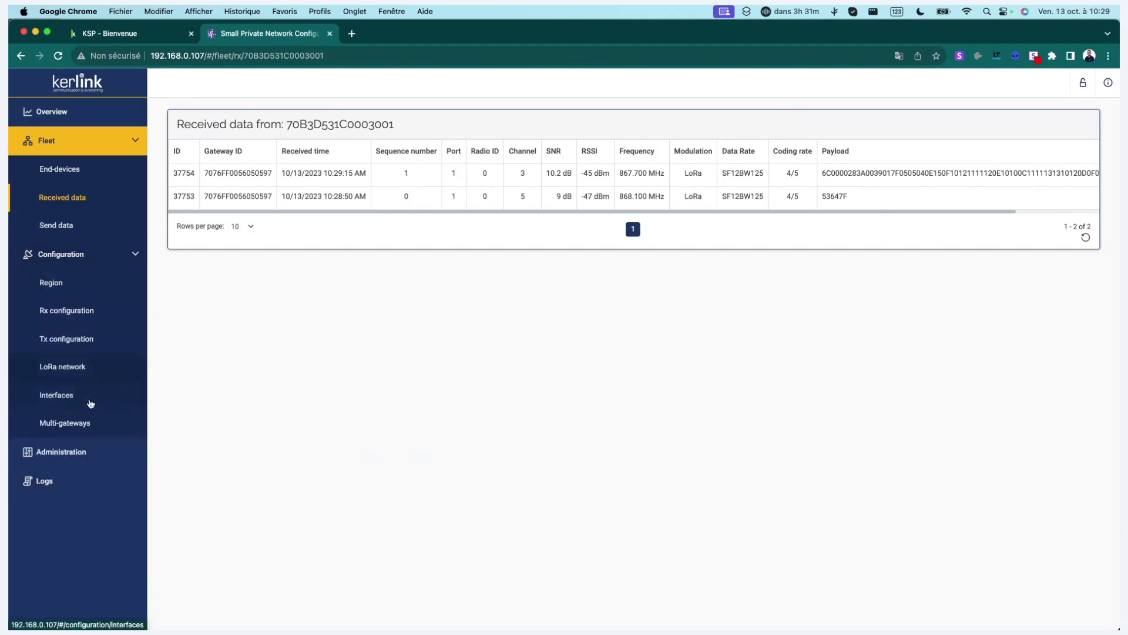
left_click(88, 393)
left_click(379, 125)
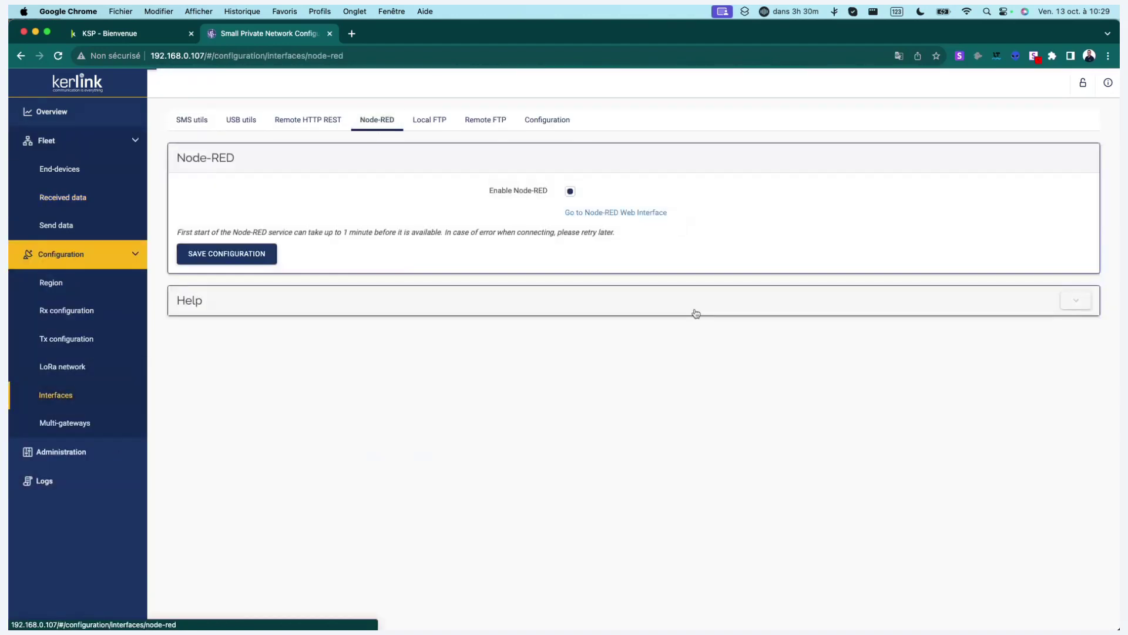
left_click(656, 214)
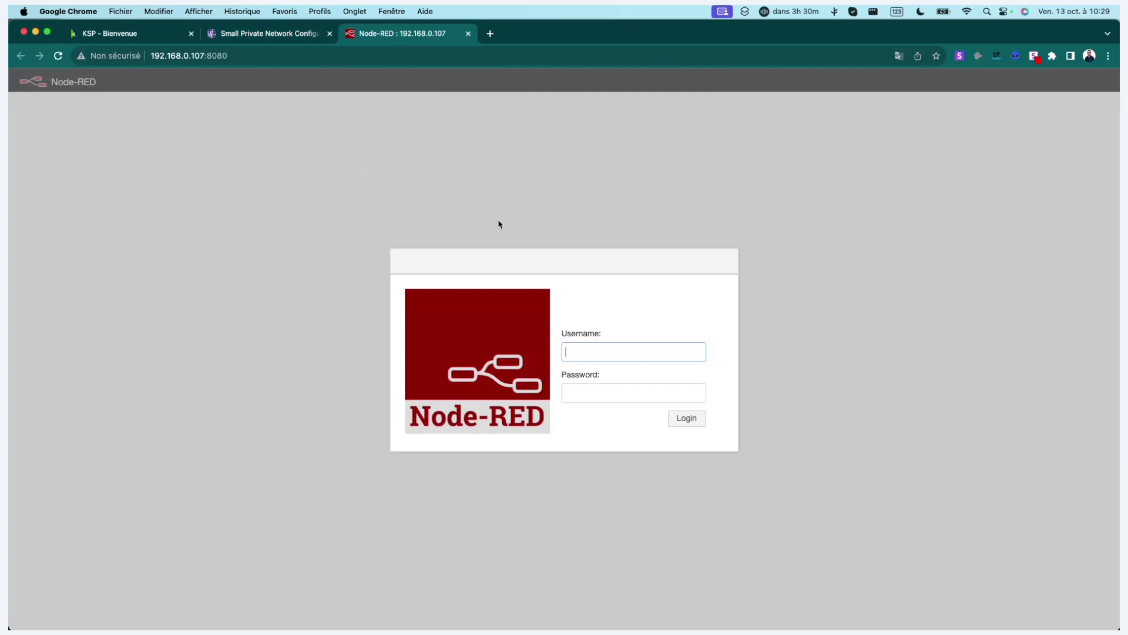
- Log in to Node-RED as spn with the account password, and dismiss the browser's password prompts without saving
type("spo")
key("Tab")
type("••")
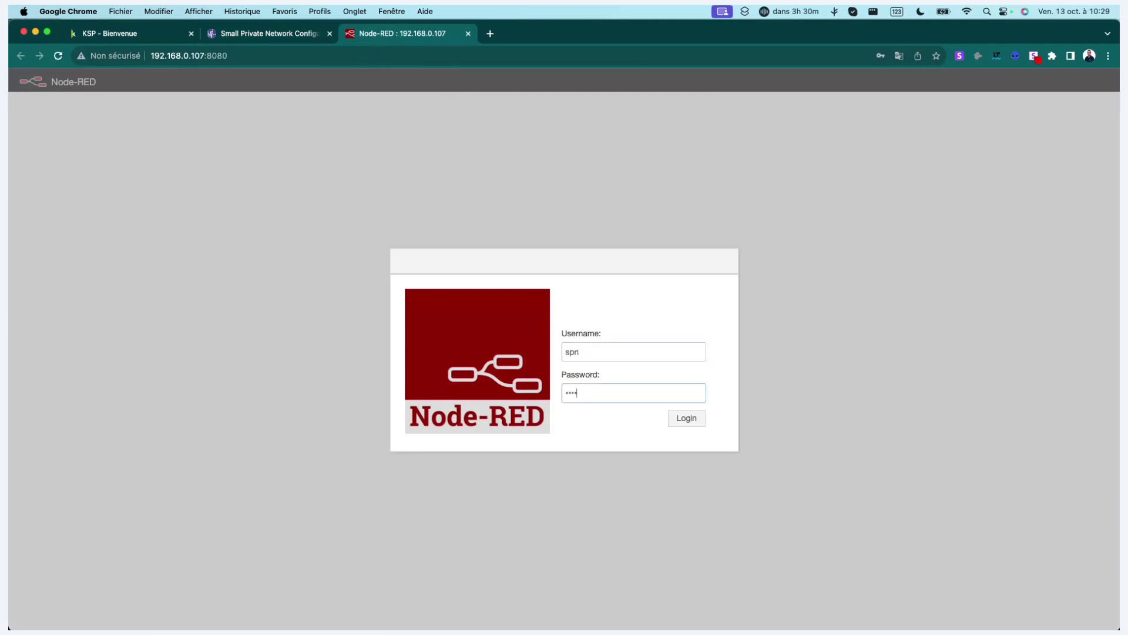
type("••••")
key("Return")
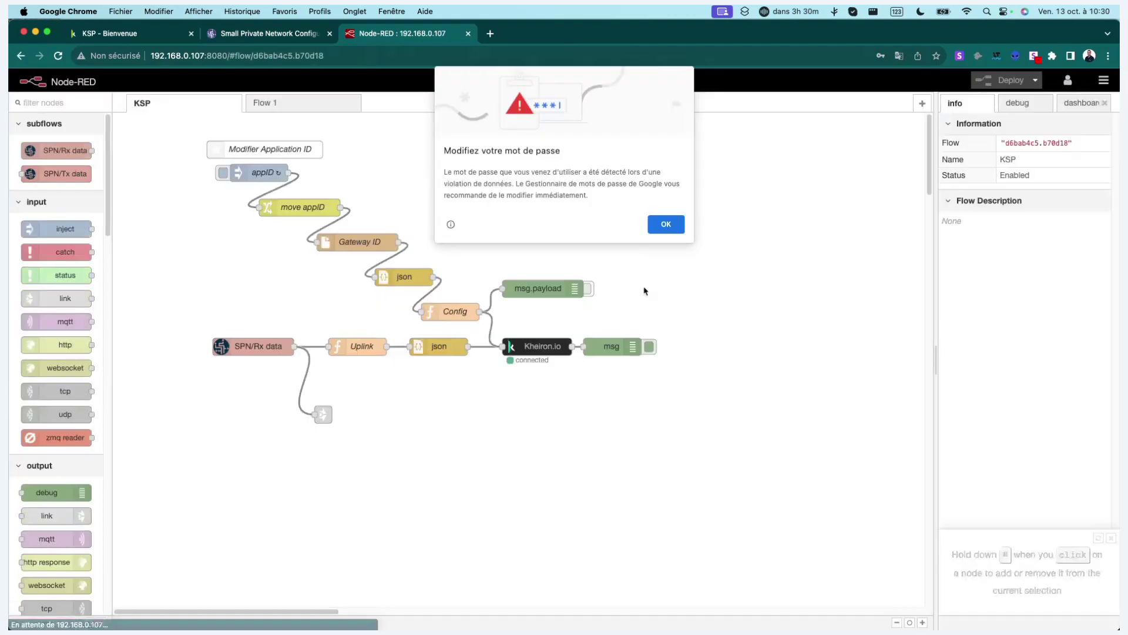
left_click(662, 224)
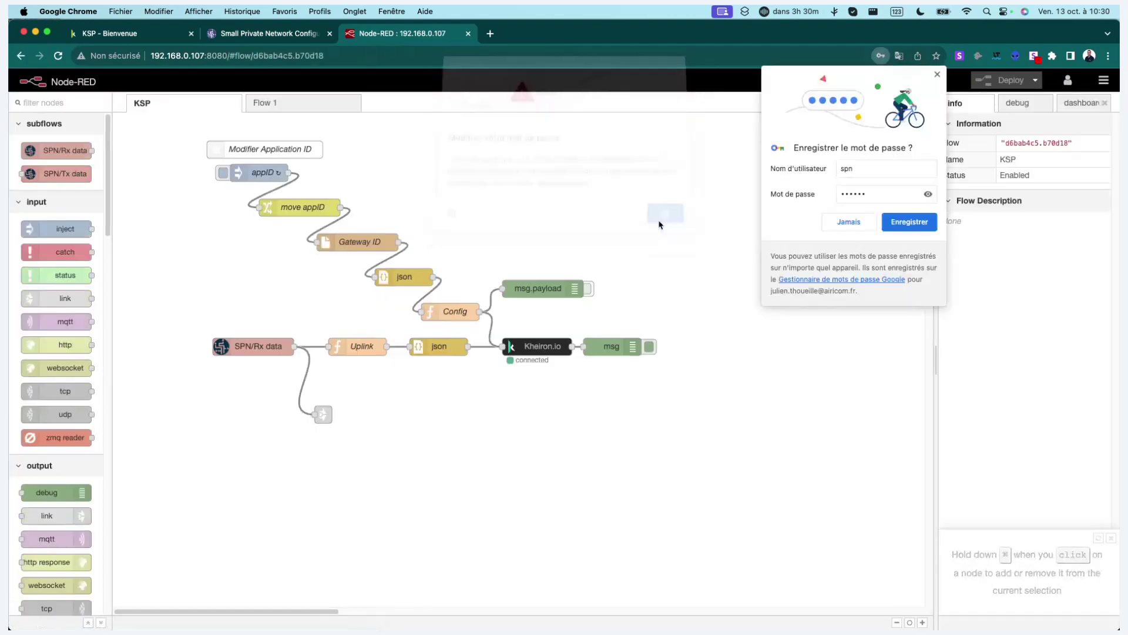
left_click(937, 74)
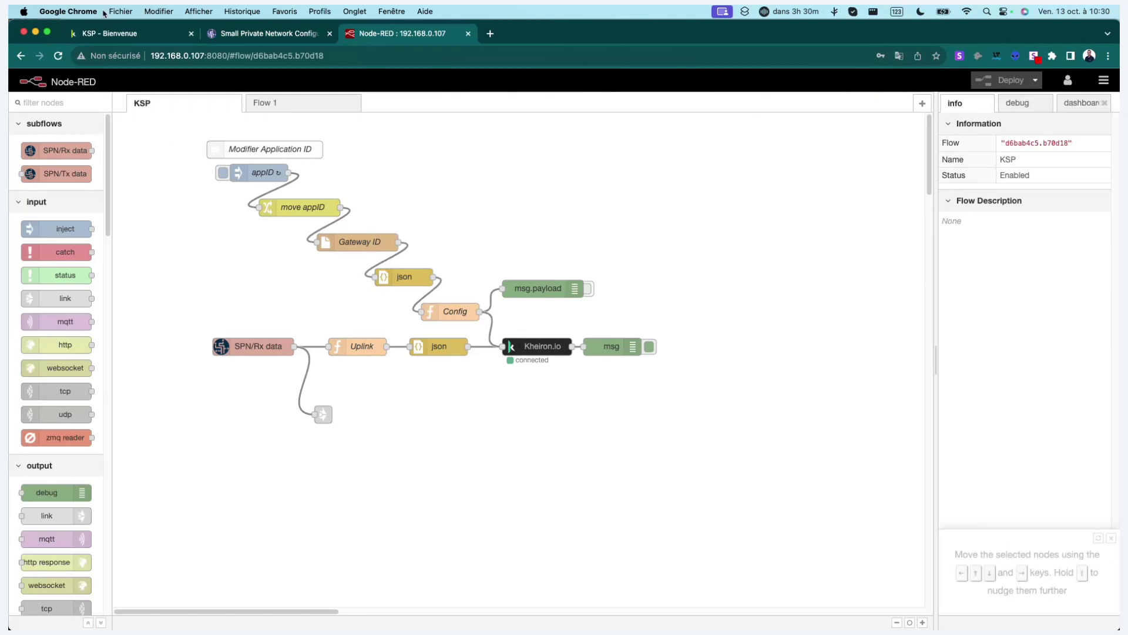
- Switch to the KSP platform, reload its page and sign in with the prefilled credentials
left_click(115, 37)
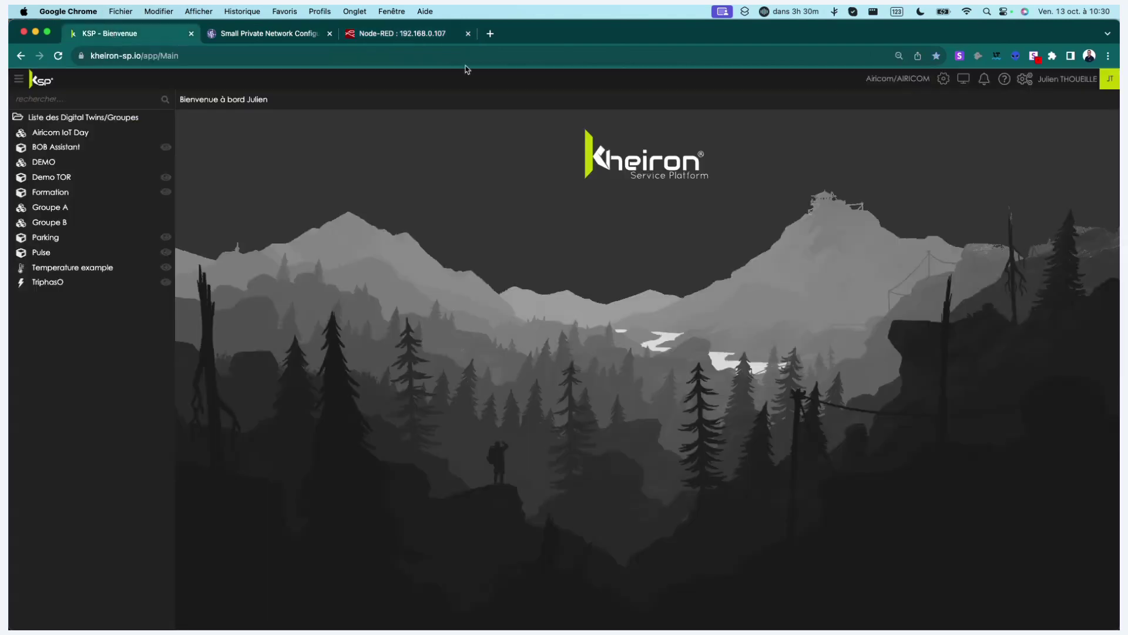
left_click(439, 37)
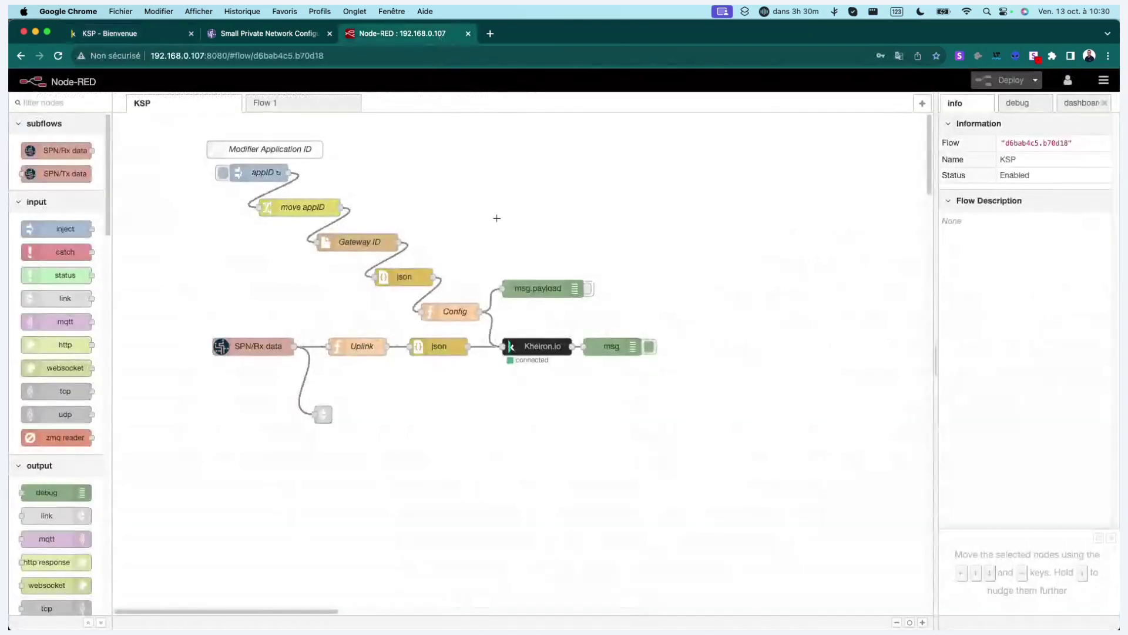
left_click(130, 34)
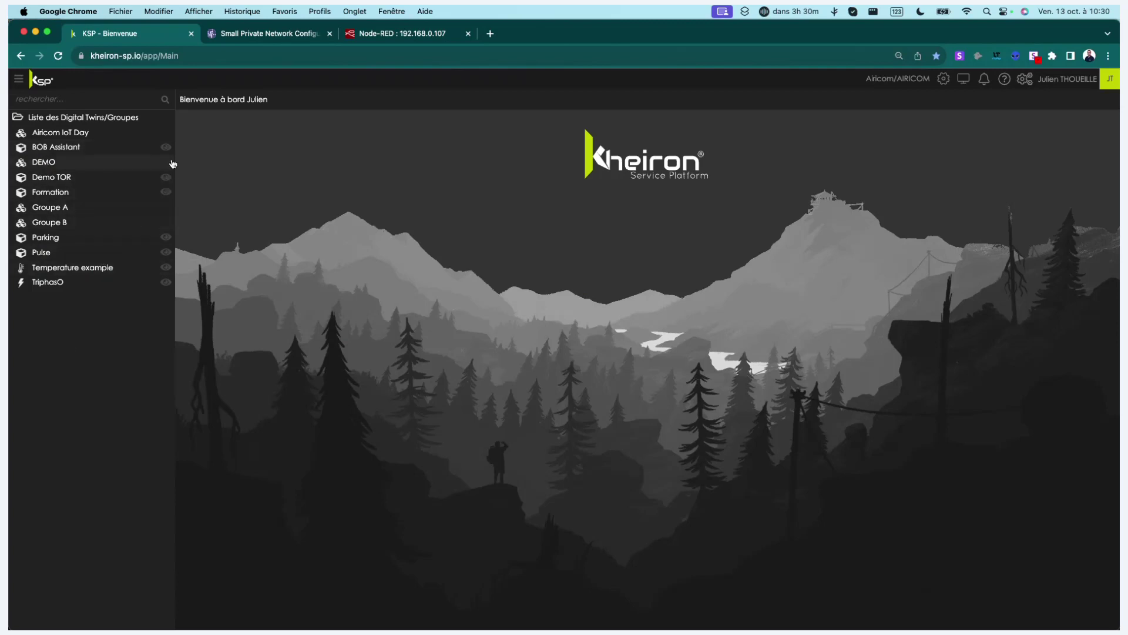
left_click(226, 50)
key("Return")
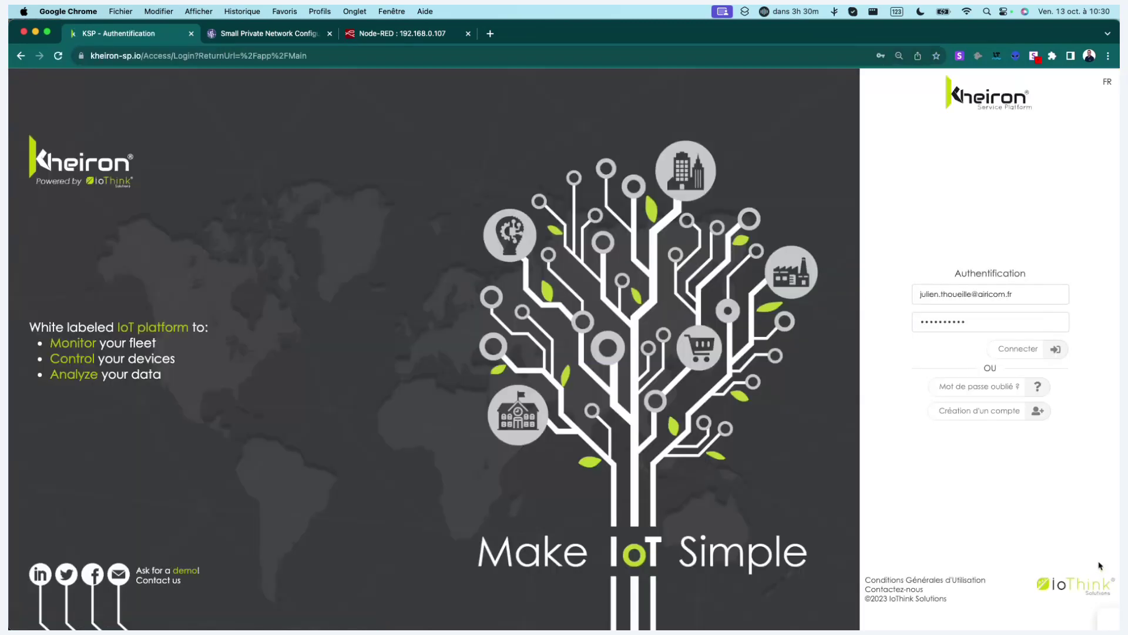
left_click(1056, 349)
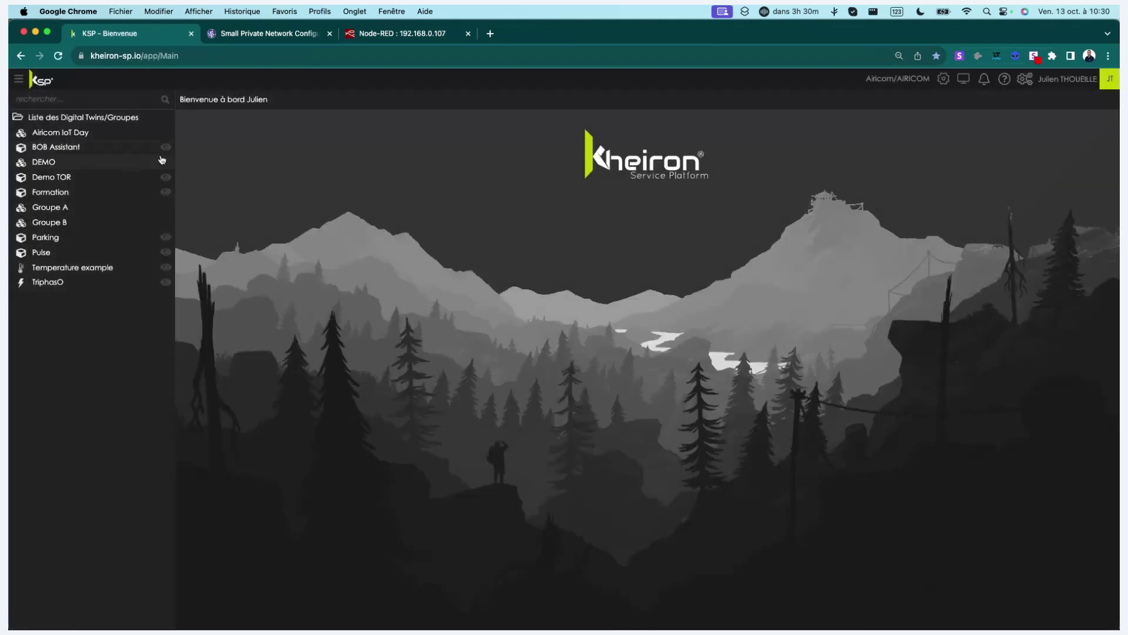
- Open the dashboard of the BOB Assistant digital twin
left_click(167, 148)
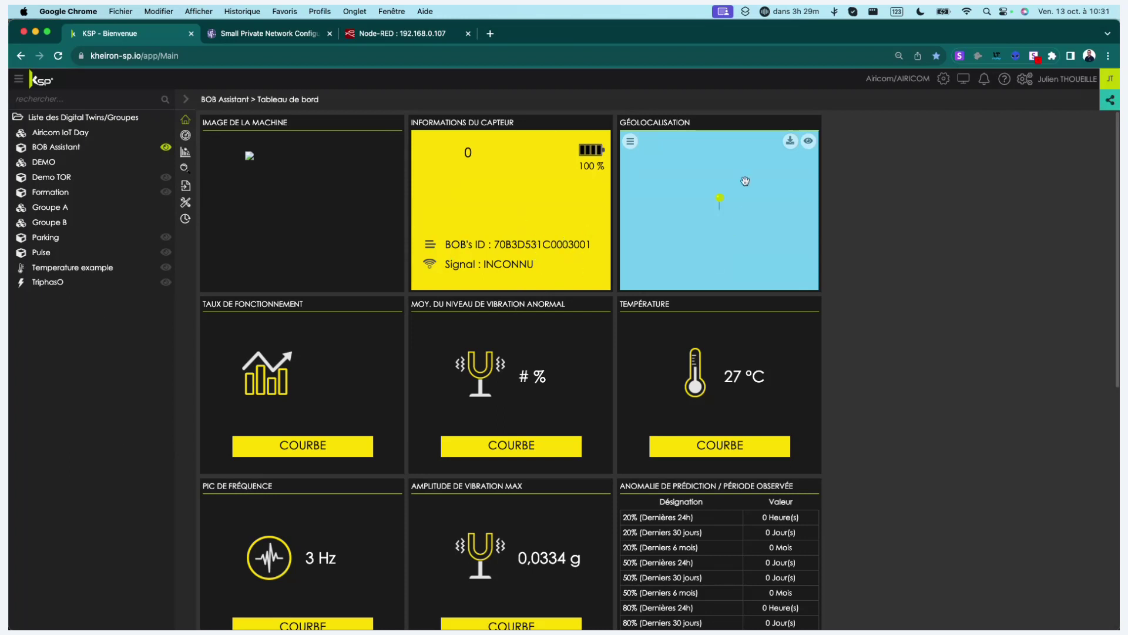
scroll(705, 225, "up", 3)
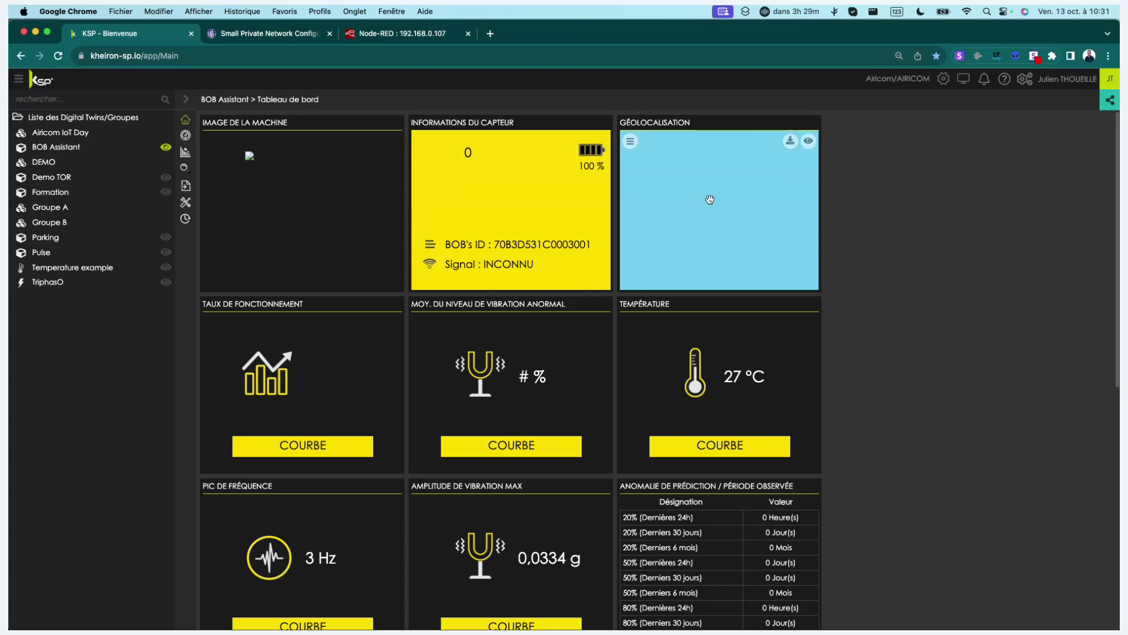